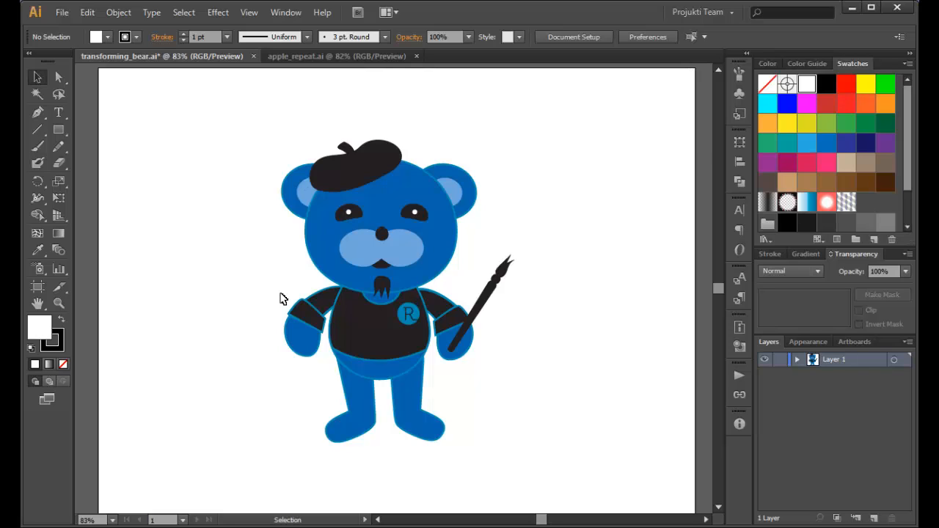
# Try rotating the bear group a quarter turn counterclockwise and a quarter turn clockwise, undoing each rotation.
pyautogui.click(327, 269)
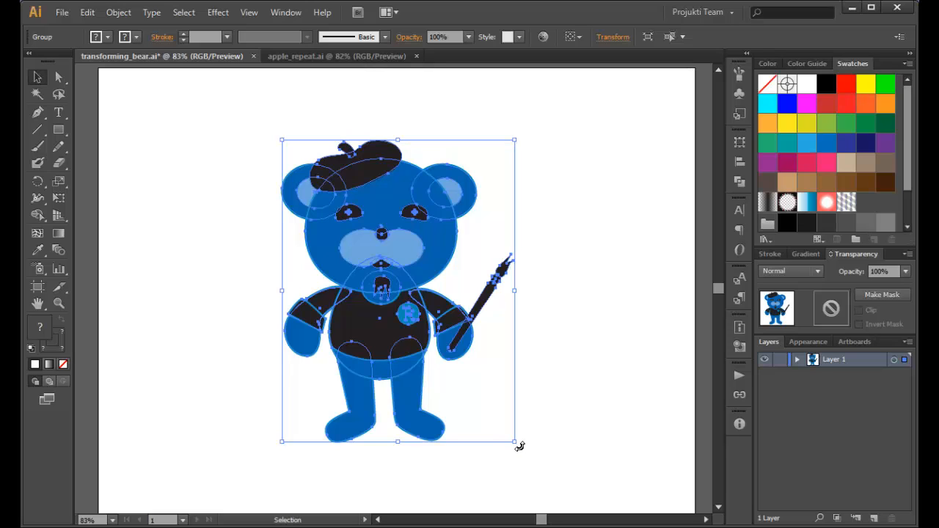
pyautogui.moveTo(519, 446); pyautogui.dragTo(537, 216)
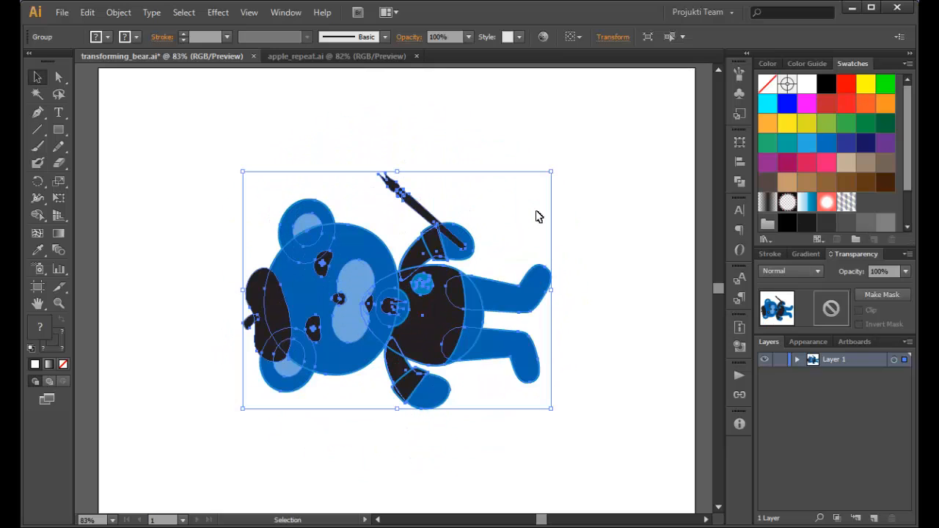
pyautogui.hotkey('ctrl', 'z')
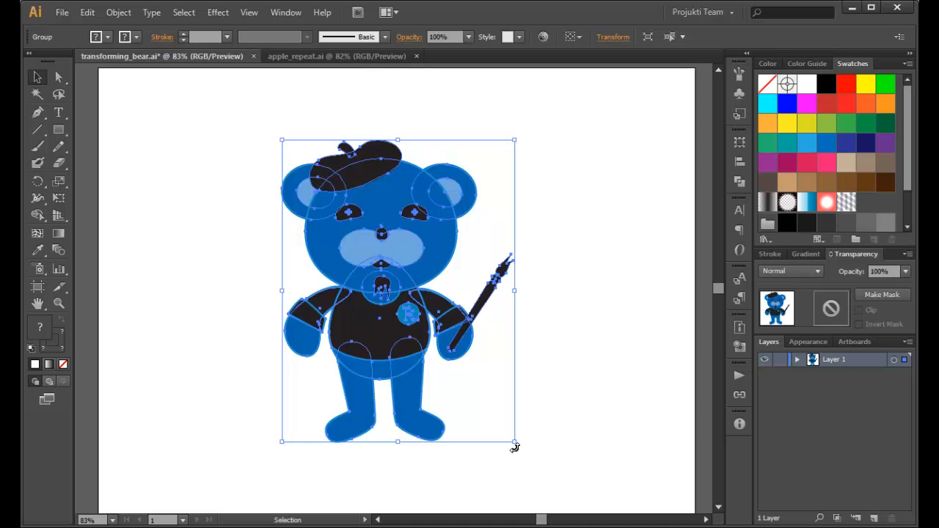
pyautogui.press('shift')
pyautogui.moveTo(514, 447); pyautogui.dragTo(264, 490)
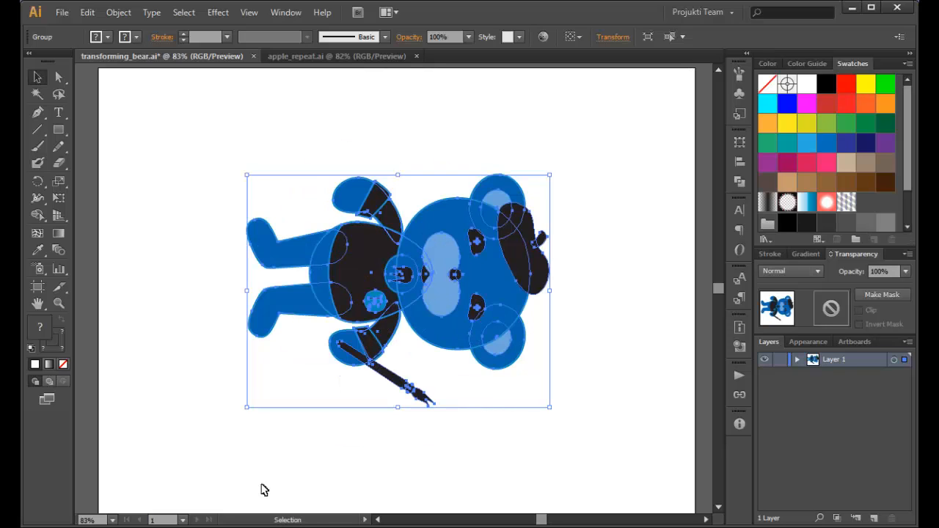
pyautogui.hotkey('ctrl', 'z')
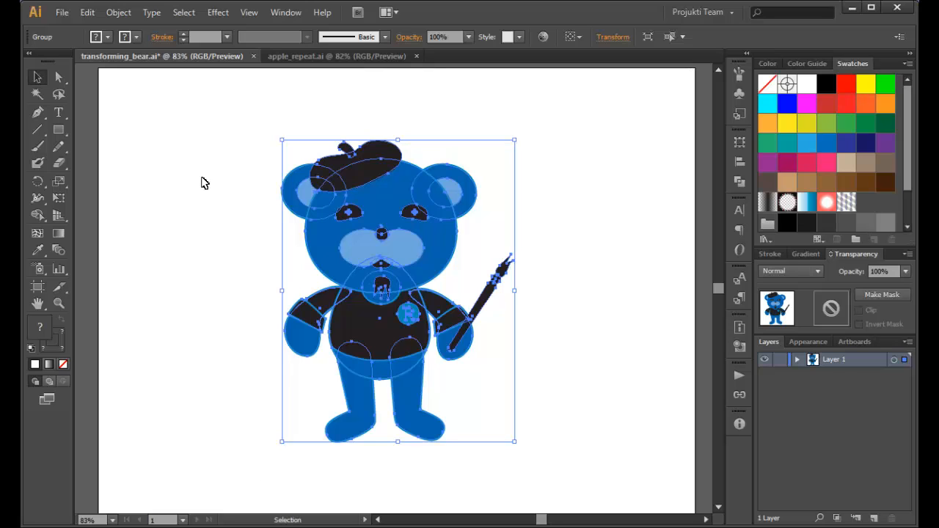
# Try enlarging the whole bear group with the Scale tool, undo the scaling and deselect the bear.
pyautogui.click(61, 183)
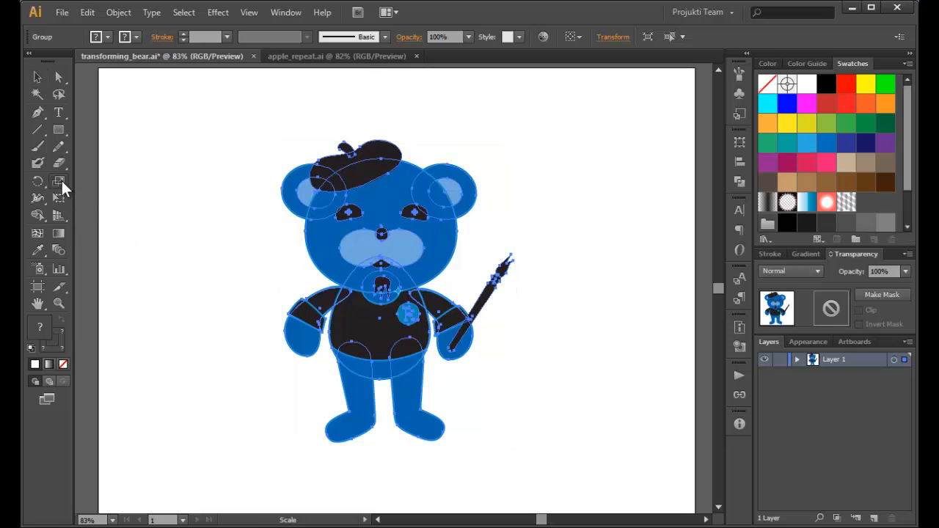
pyautogui.click(34, 77)
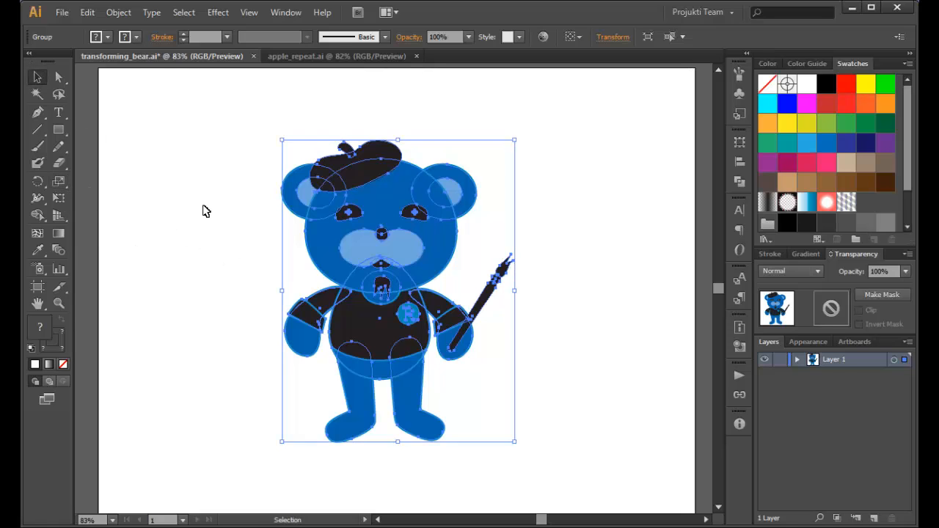
pyautogui.click(85, 204)
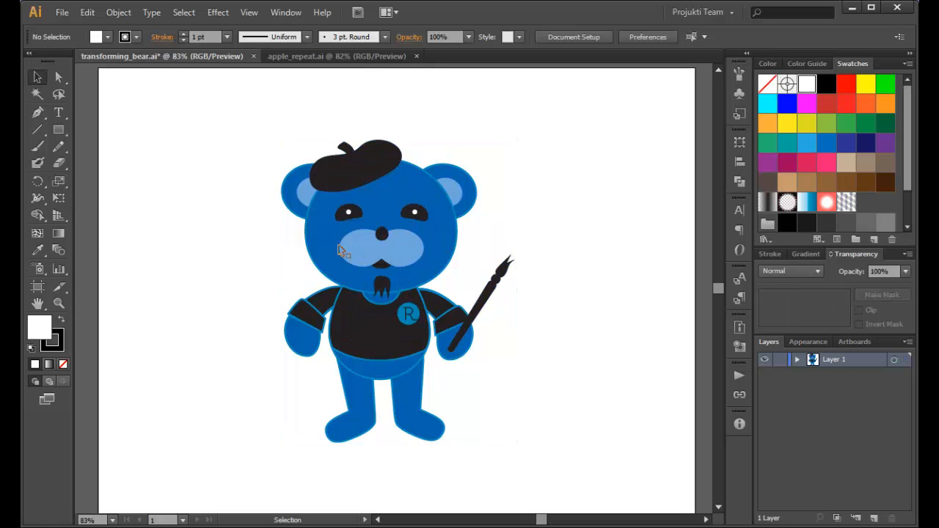
pyautogui.click(325, 244)
pyautogui.click(58, 184)
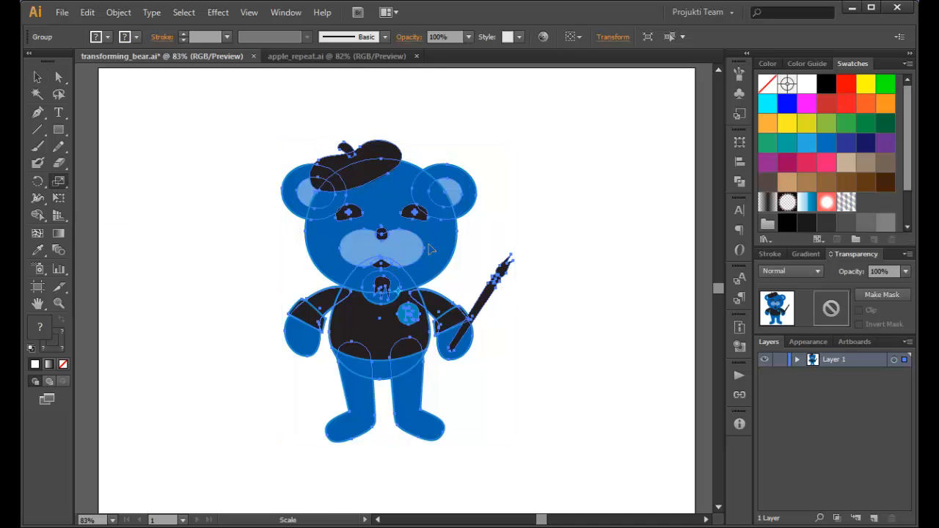
pyautogui.moveTo(429, 248)
pyautogui.mouseDown()
pyautogui.moveTo(402, 250)
pyautogui.moveTo(431, 253)
pyautogui.moveTo(437, 276)
pyautogui.moveTo(412, 242)
pyautogui.moveTo(436, 237)
pyautogui.mouseUp()
pyautogui.moveTo(335, 247); pyautogui.dragTo(273, 225)
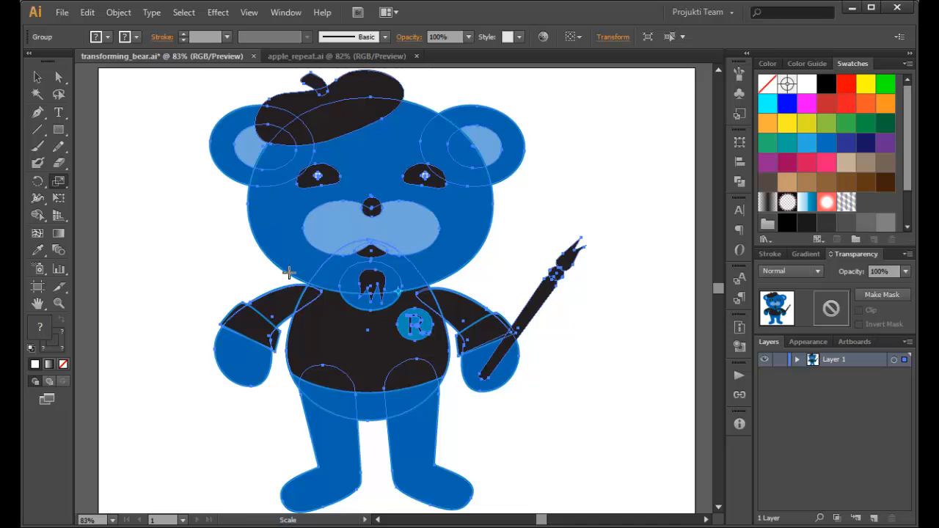
pyautogui.hotkey('ctrl', 'z')
pyautogui.hotkey('ctrl', 'z')
pyautogui.hotkey('ctrl', 'z')
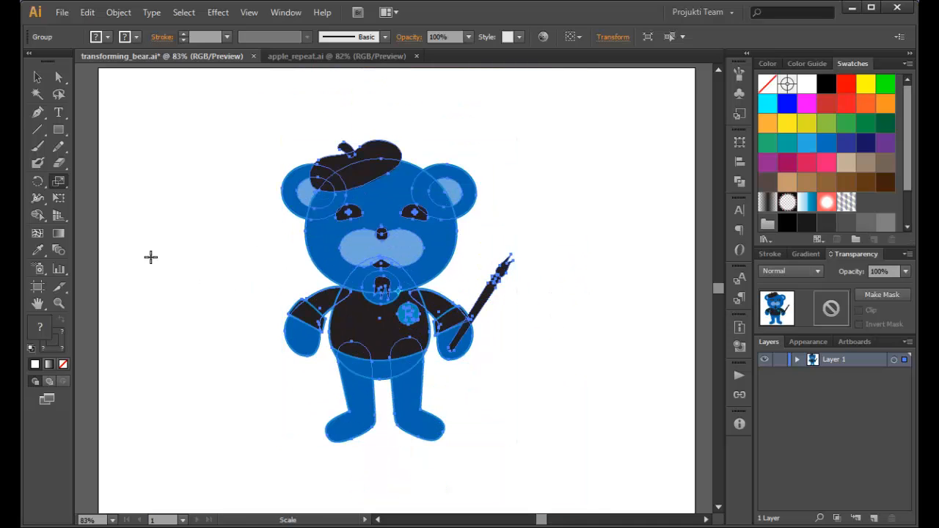
pyautogui.click(40, 78)
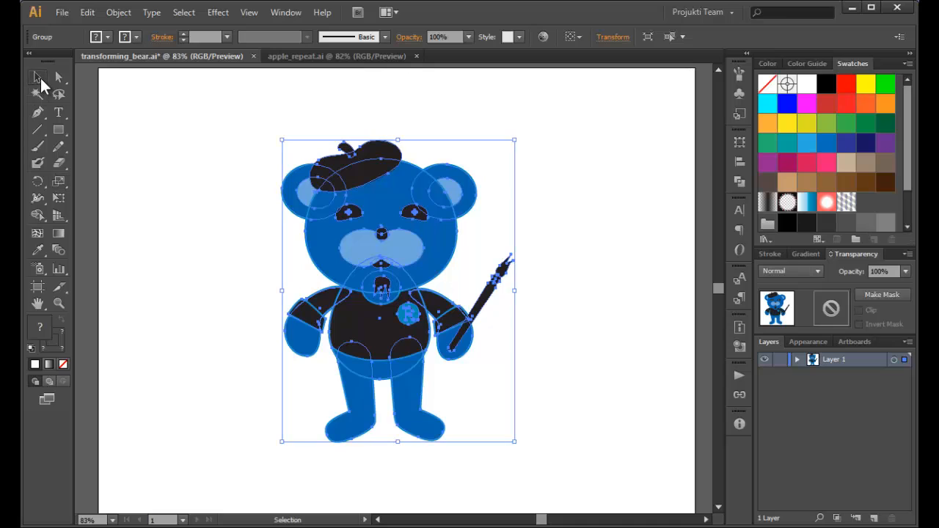
pyautogui.click(213, 187)
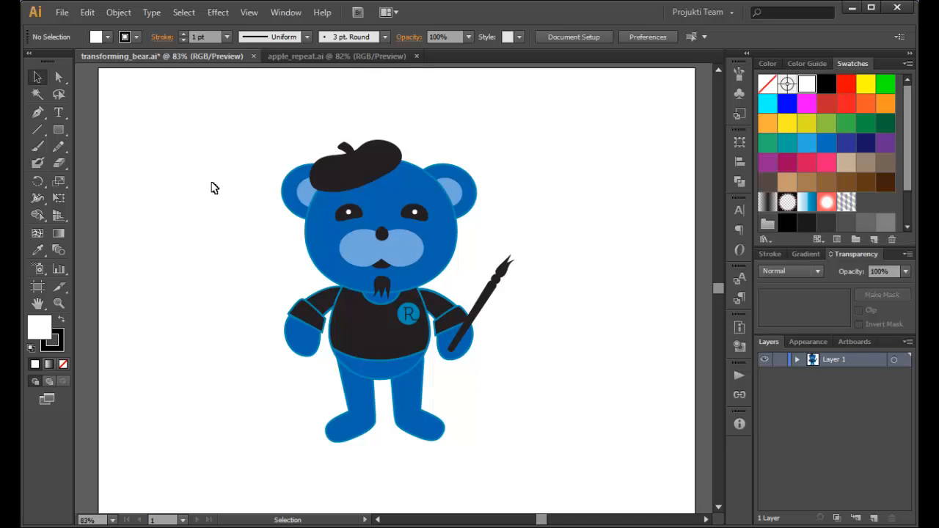
# Create a new 10 × 10 in RGB document with one artboard.
pyautogui.press('a')
pyautogui.hotkey('ctrl', 'n')
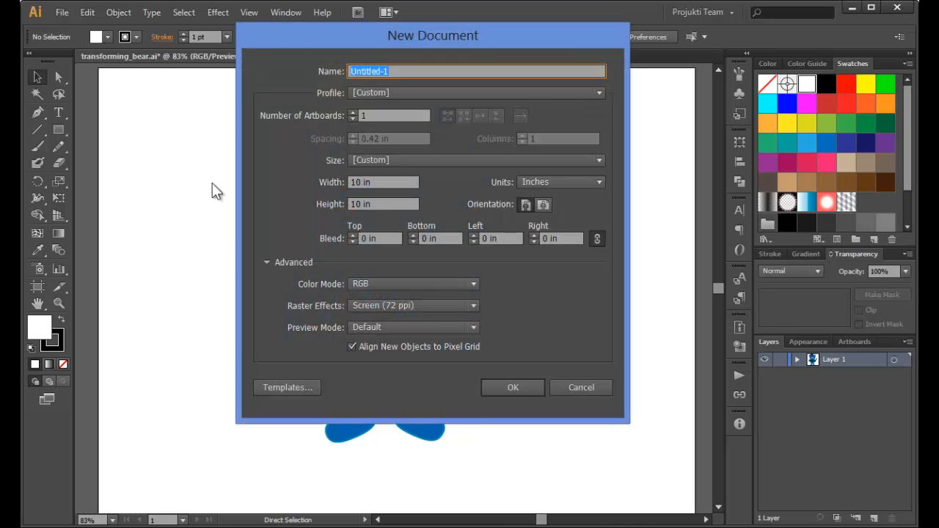
pyautogui.click(516, 387)
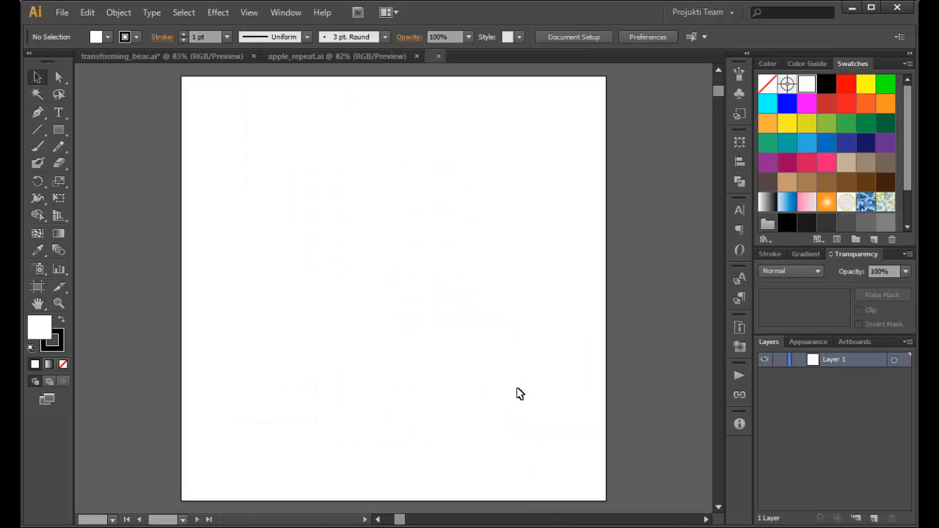
pyautogui.hotkey('ctrl', '0')
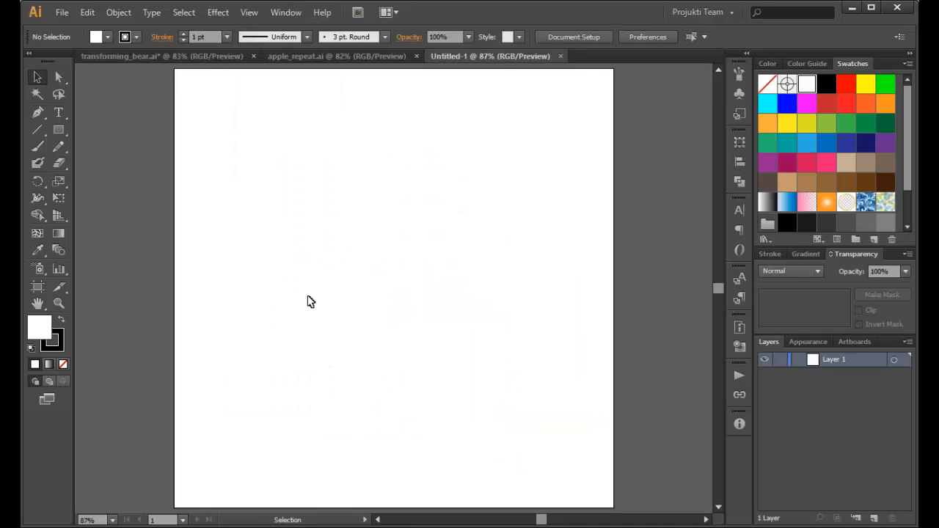
# Tear off the Width tool group with its warp and distortion tools and park it floating beside the toolbox.
pyautogui.click(38, 199)
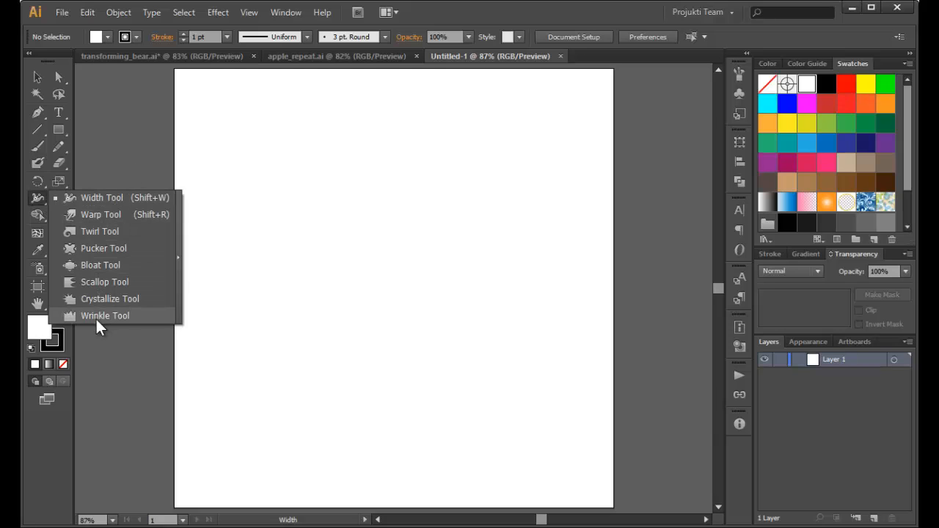
pyautogui.click(178, 260)
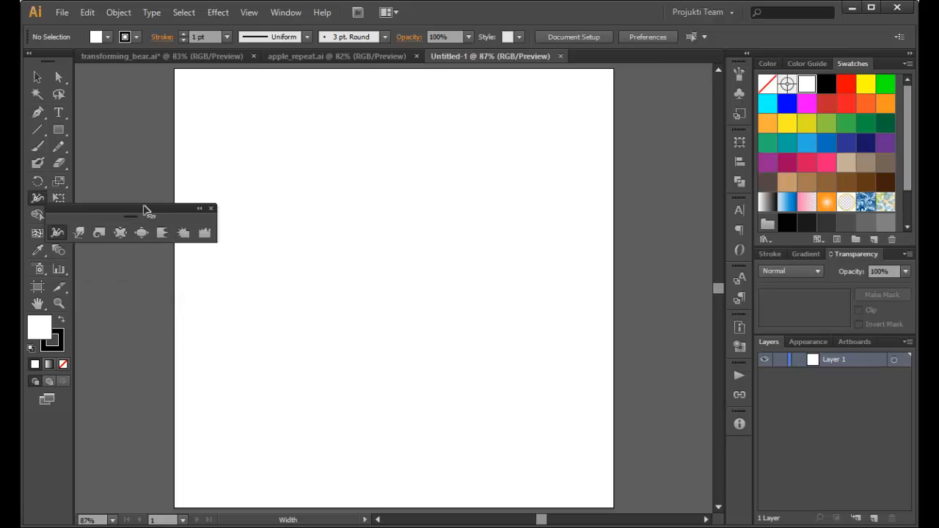
pyautogui.moveTo(129, 209); pyautogui.dragTo(161, 73)
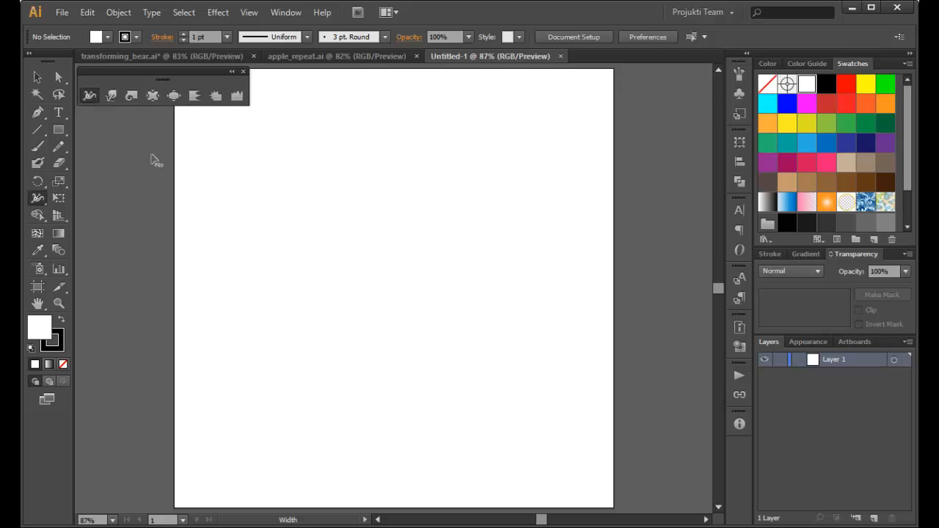
# Draw an upright five-pointed star on the left half of the artboard, filled with RGB Red and without a stroke.
pyautogui.moveTo(54, 127); pyautogui.dragTo(113, 196)
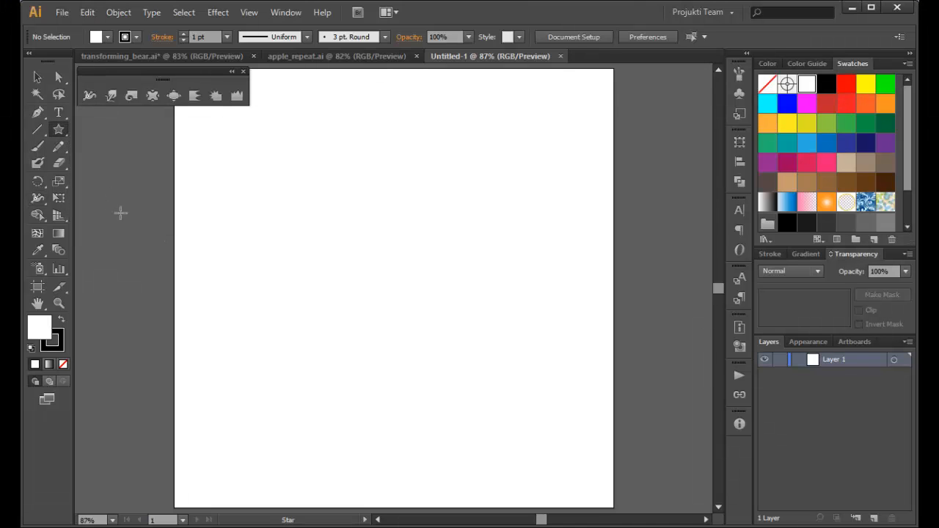
pyautogui.moveTo(247, 259); pyautogui.dragTo(341, 289)
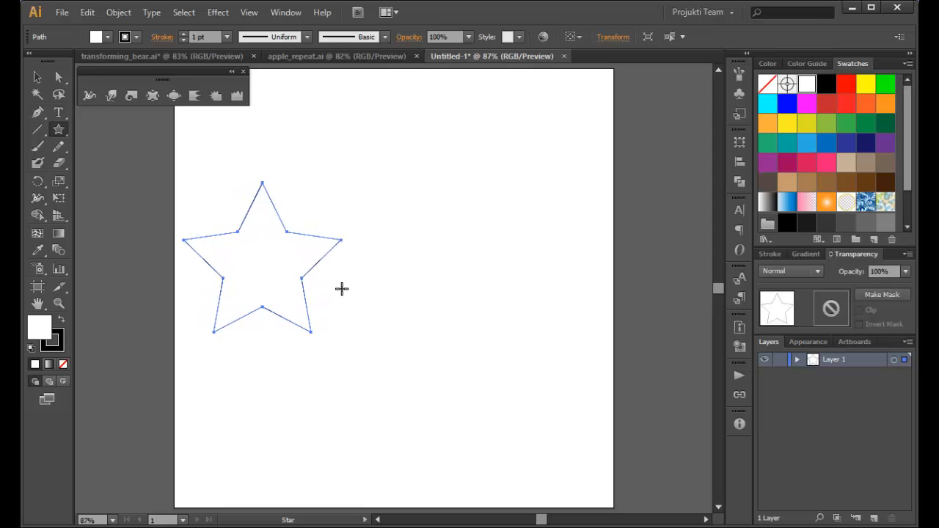
pyautogui.click(845, 84)
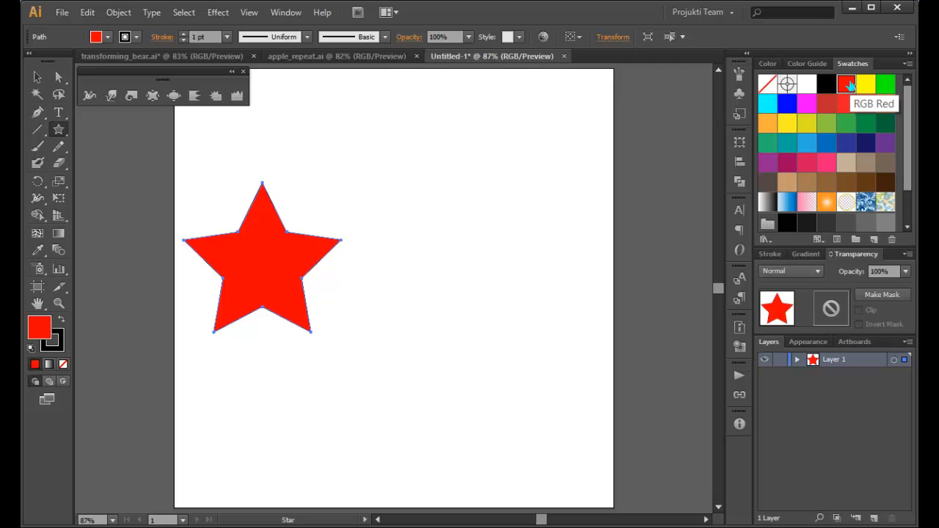
pyautogui.click(63, 337)
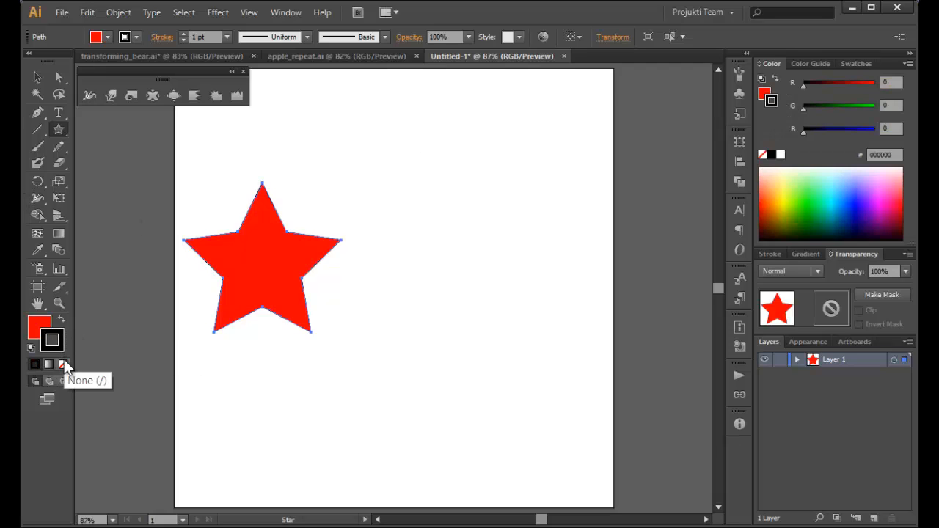
pyautogui.click(64, 362)
pyautogui.click(33, 323)
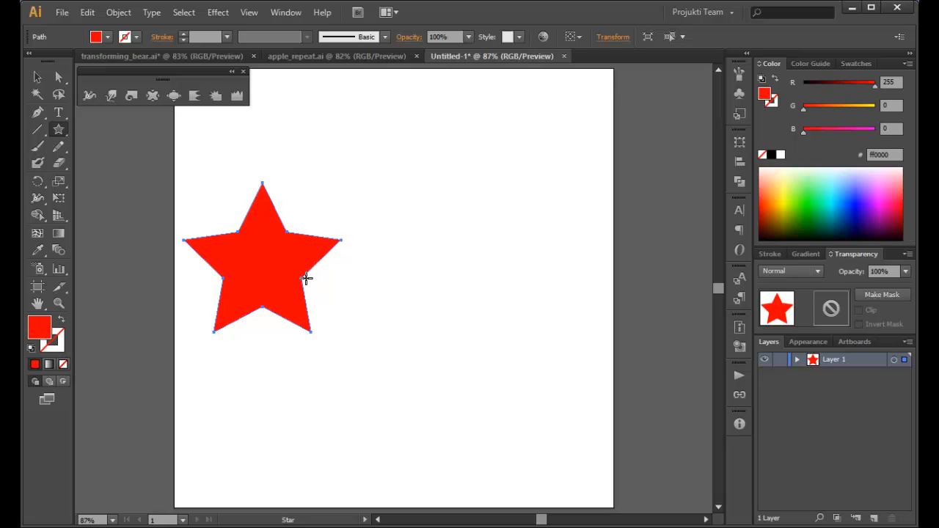
# Try duplicating the large red star directly to its right, and undo the copy.
pyautogui.click(39, 78)
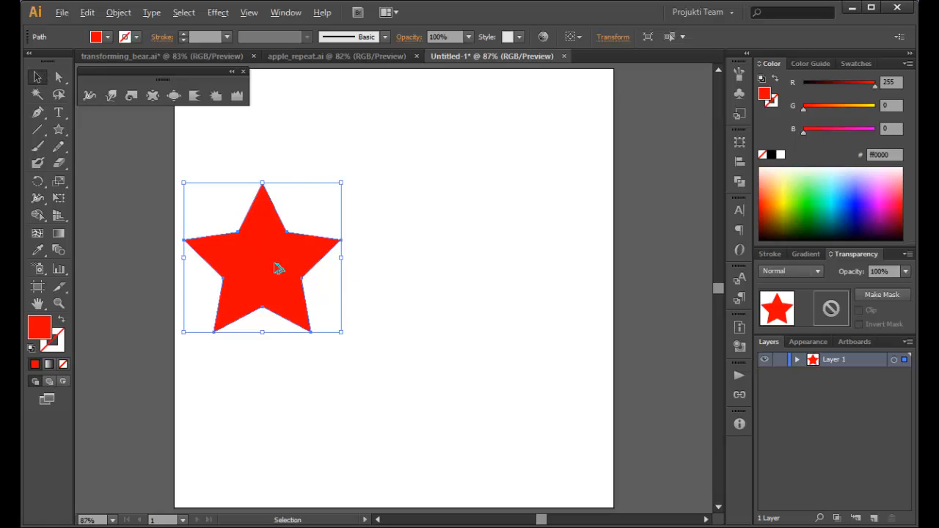
pyautogui.moveTo(276, 269); pyautogui.dragTo(428, 263)
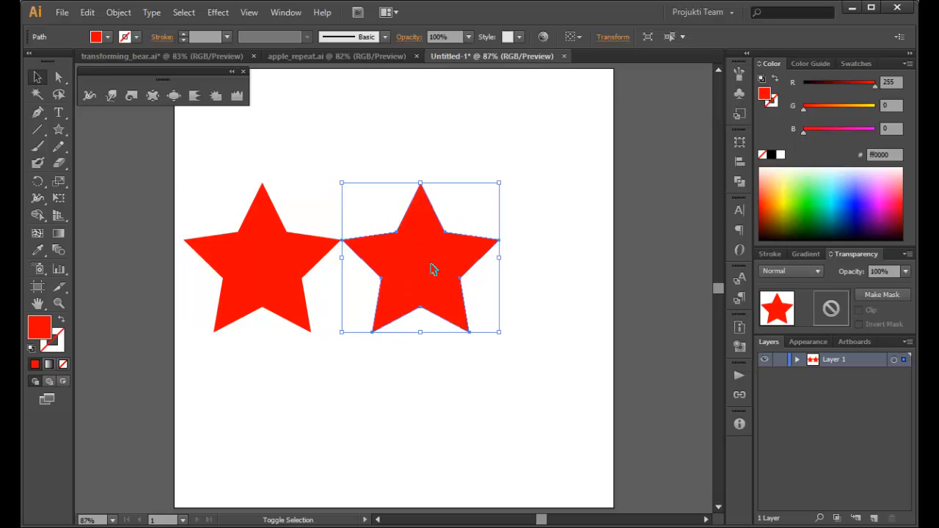
pyautogui.click(509, 256)
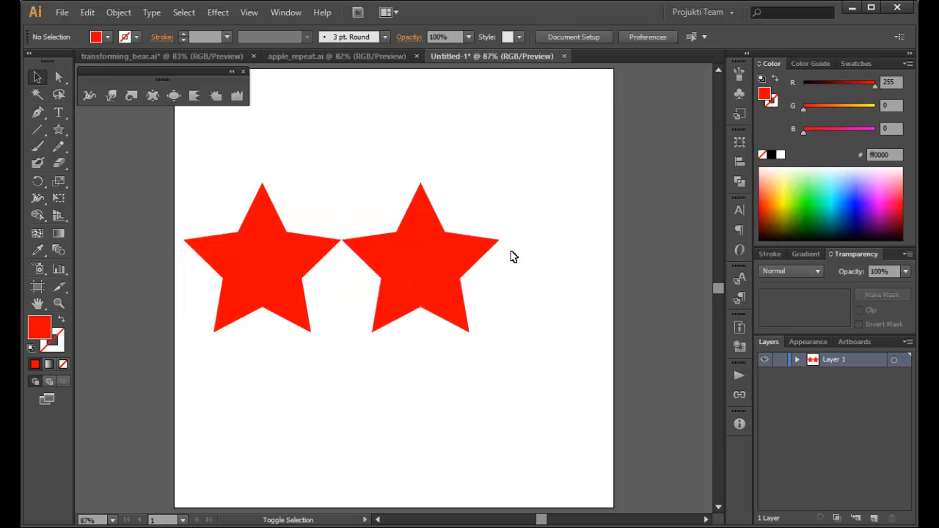
pyautogui.click(432, 262)
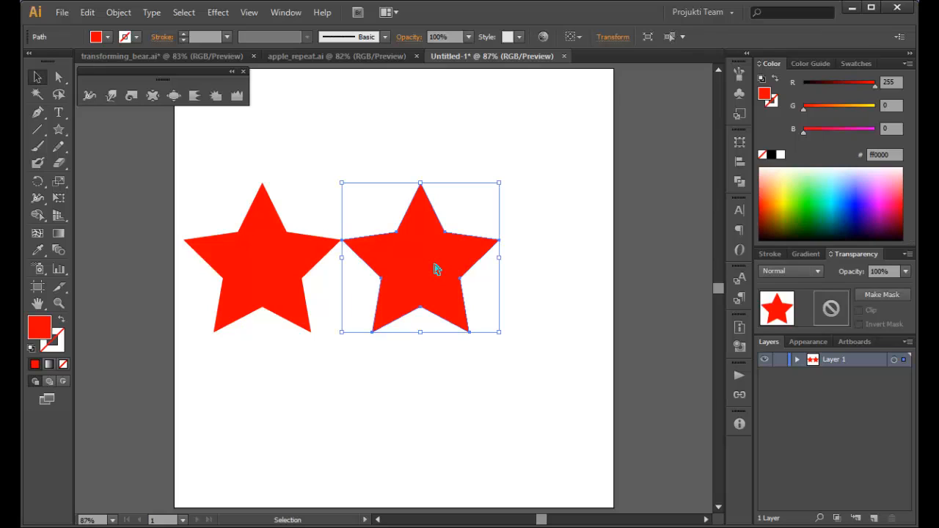
pyautogui.hotkey('ctrl', 'z')
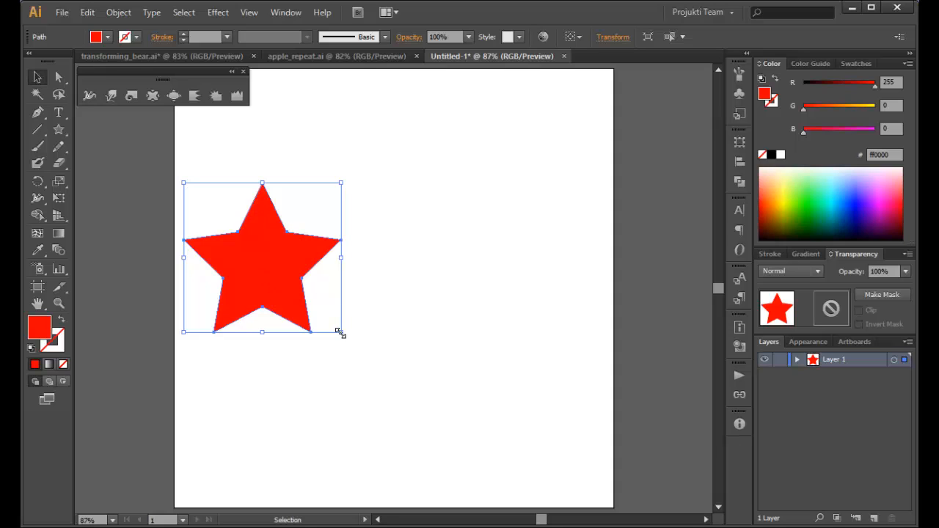
# Scale the red star down about its center and duplicate it twice to the right, making an evenly spaced row of three.
pyautogui.moveTo(339, 332); pyautogui.dragTo(312, 325)
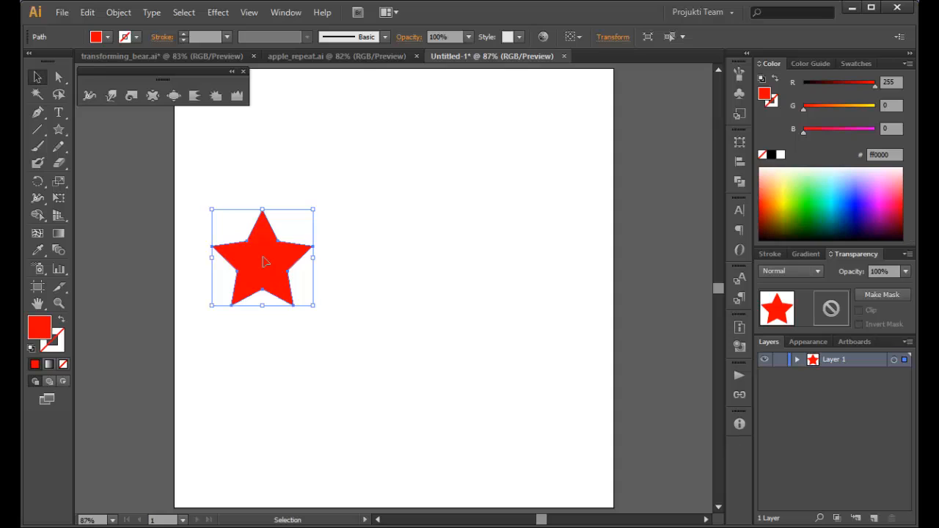
pyautogui.moveTo(266, 262); pyautogui.dragTo(371, 260)
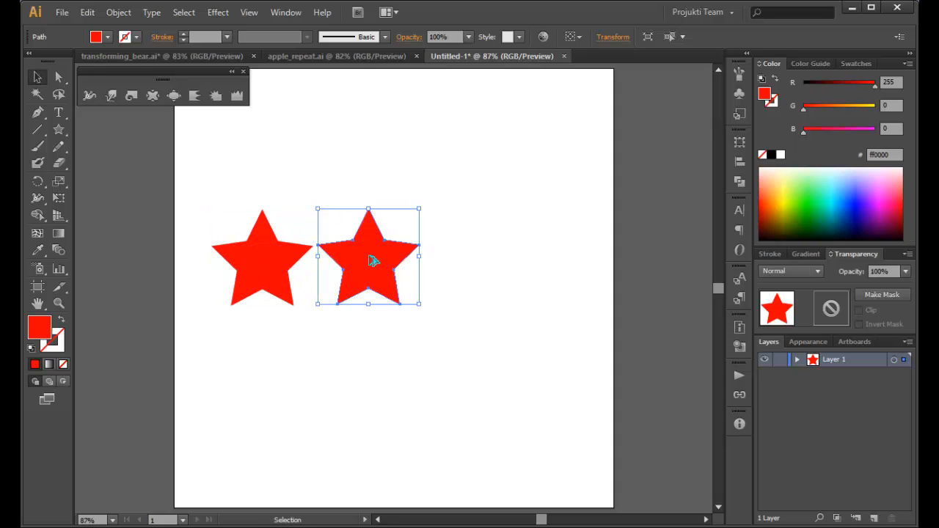
pyautogui.hotkey('ctrl', 'd')
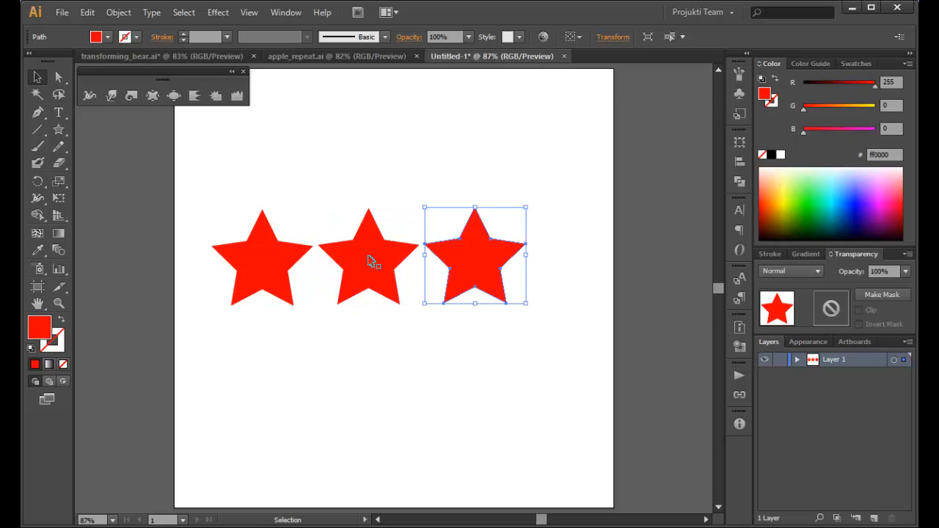
pyautogui.click(543, 357)
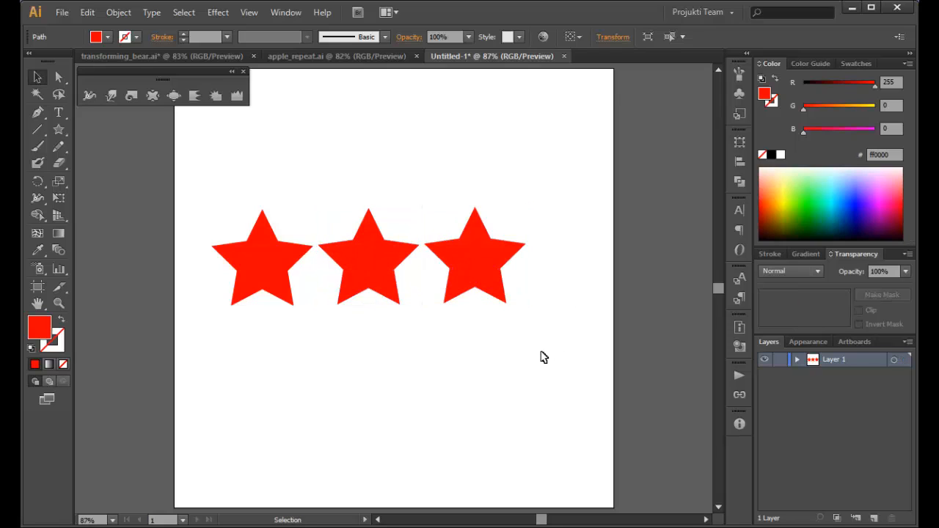
# Recolor the middle red star with the green swatch and the rightmost star with the purple swatch.
pyautogui.hotkey('ctrl', '=')
pyautogui.hotkey('ctrl', '=')
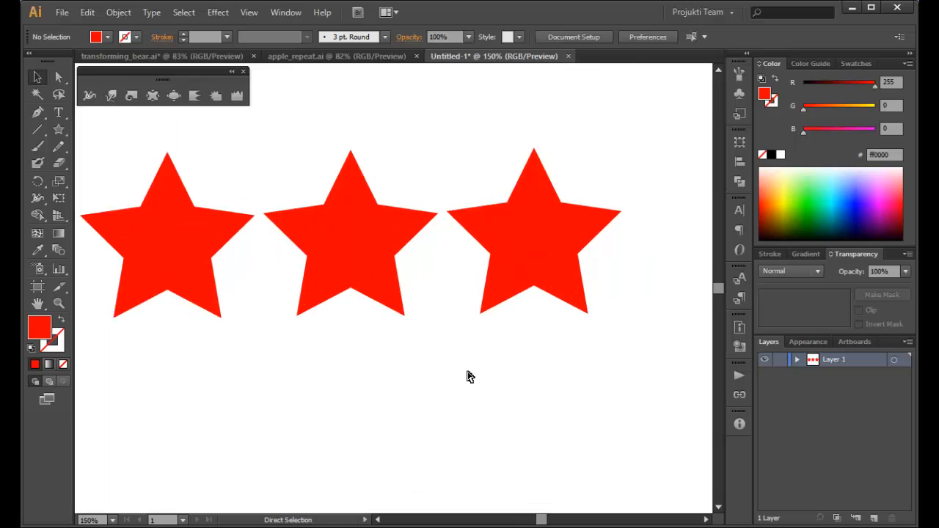
pyautogui.press('space')
pyautogui.moveTo(310, 418); pyautogui.dragTo(360, 427)
pyautogui.click(411, 238)
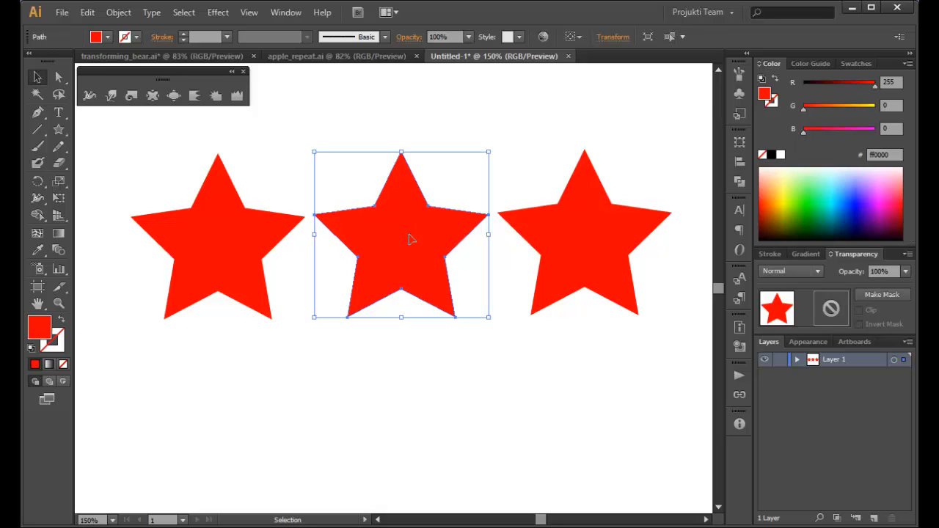
pyautogui.click(858, 64)
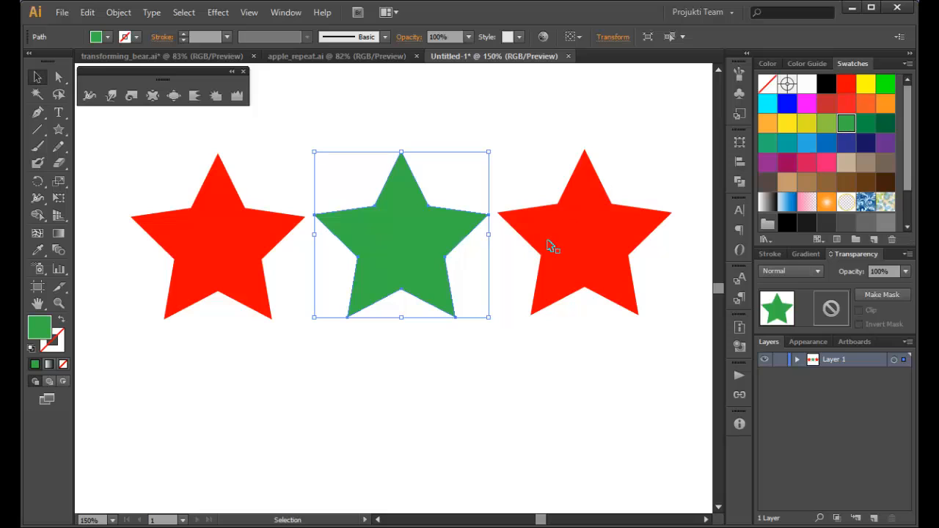
pyautogui.click(584, 244)
pyautogui.click(885, 144)
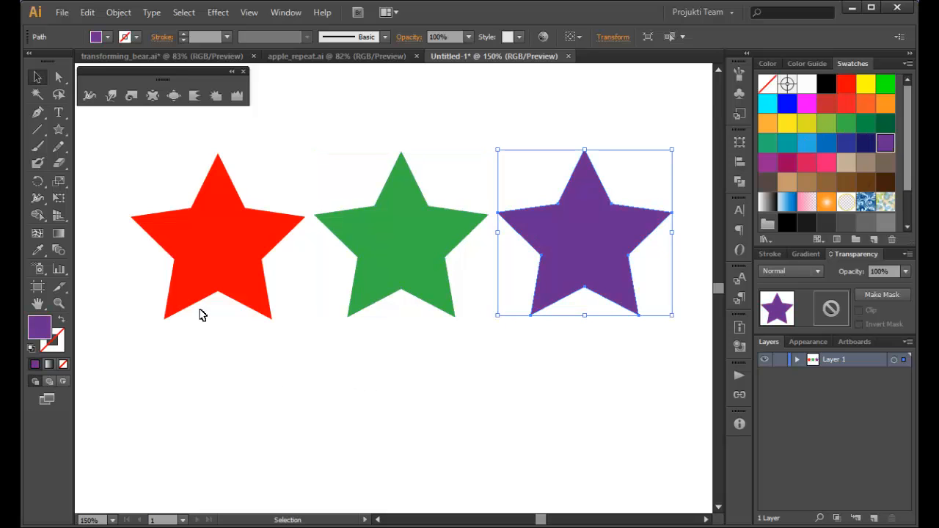
pyautogui.click(190, 372)
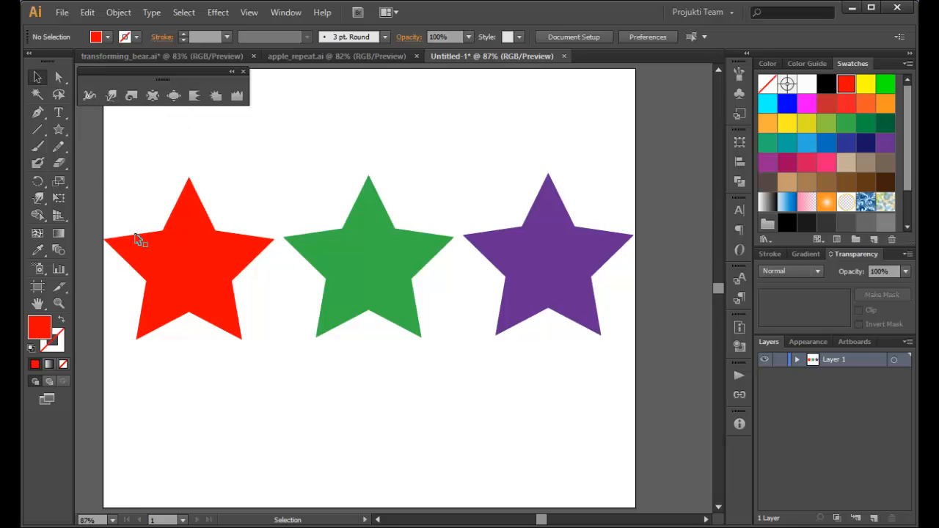
# Try the Warp tool on the red star by pushing its inner corners toward the center, and undo the warping.
pyautogui.click(174, 256)
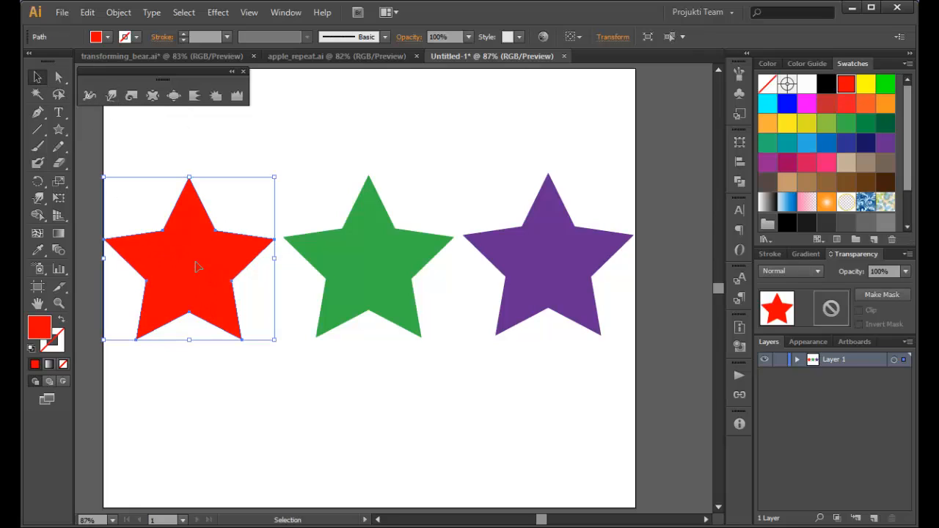
pyautogui.click(112, 94)
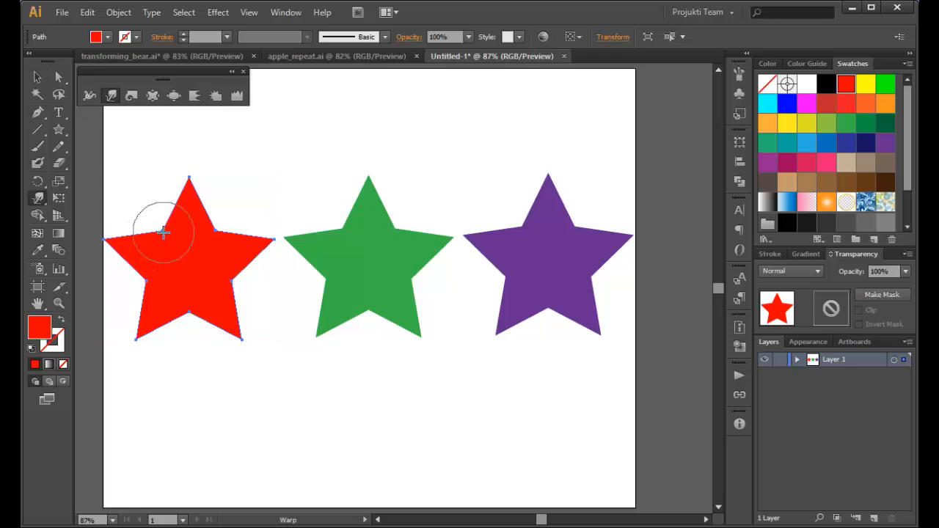
pyautogui.moveTo(163, 233)
pyautogui.mouseDown()
pyautogui.moveTo(190, 264)
pyautogui.moveTo(213, 256)
pyautogui.moveTo(218, 232)
pyautogui.moveTo(208, 222)
pyautogui.moveTo(184, 256)
pyautogui.moveTo(187, 273)
pyautogui.moveTo(235, 288)
pyautogui.moveTo(193, 272)
pyautogui.moveTo(190, 313)
pyautogui.moveTo(191, 273)
pyautogui.moveTo(130, 283)
pyautogui.moveTo(186, 277)
pyautogui.mouseUp()
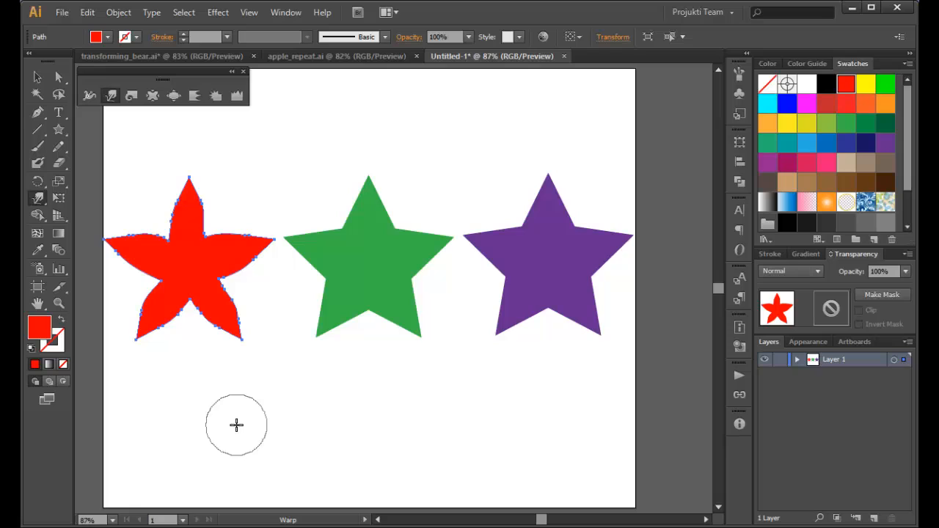
pyautogui.hotkey('ctrl', 'z')
pyautogui.hotkey('ctrl', 'z')
pyautogui.hotkey('ctrl', 'z')
pyautogui.hotkey('ctrl', 'z')
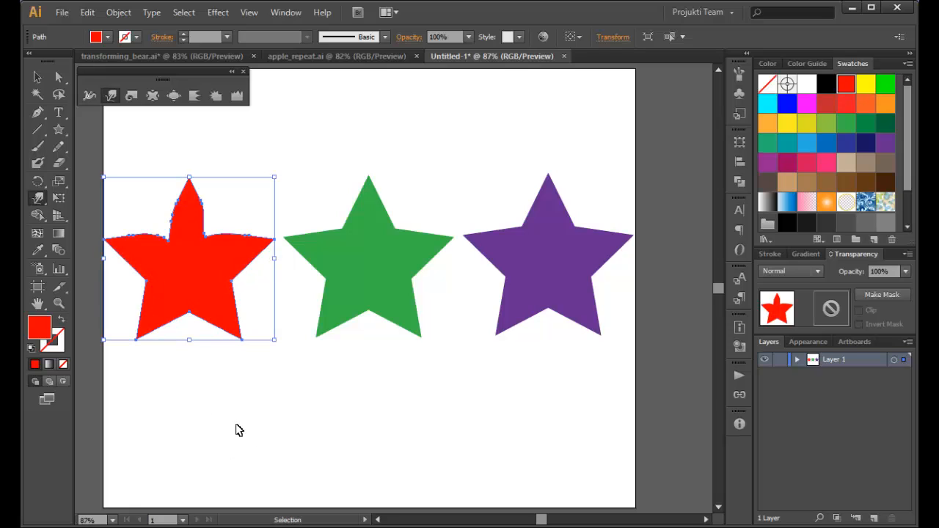
pyautogui.hotkey('ctrl', 'z')
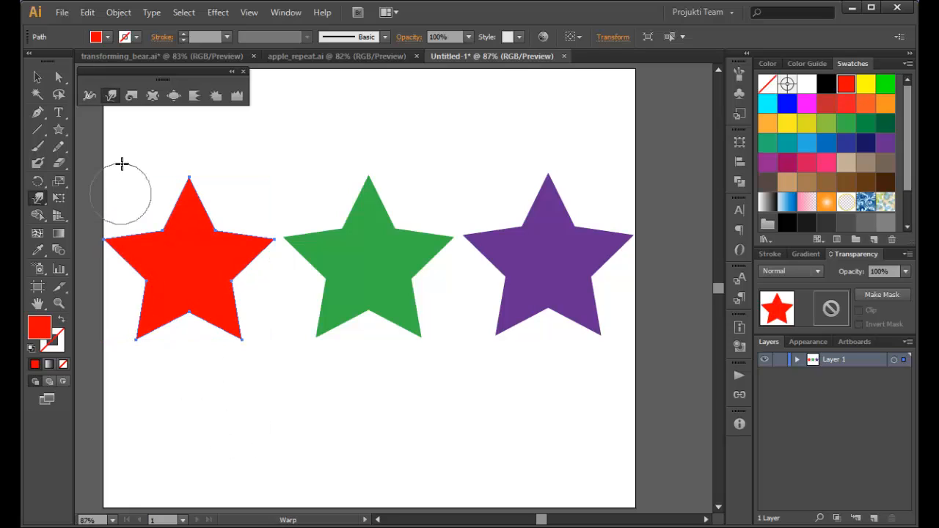
# Twirl the red star's two upper inner corners and its bottom inner corner into spirals with the Twirl tool.
pyautogui.click(131, 96)
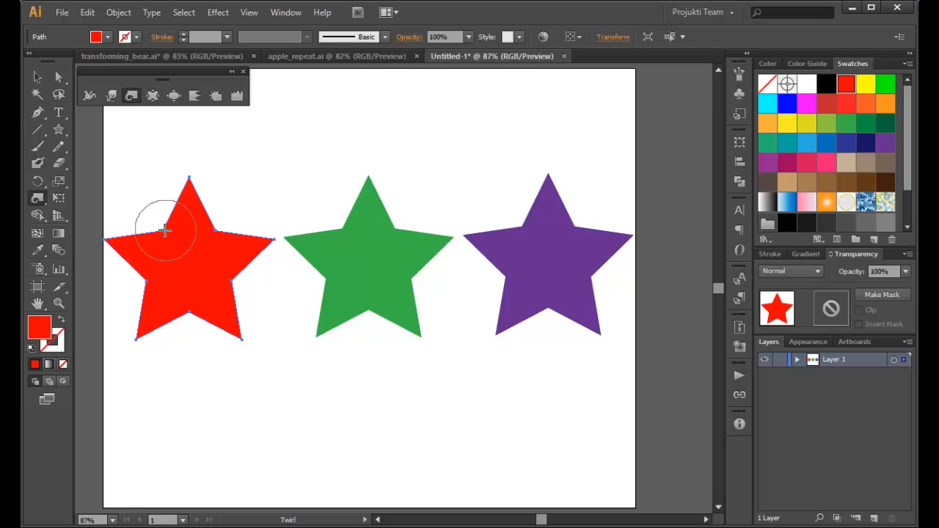
pyautogui.moveTo(162, 230); pyautogui.dragTo(162, 231)
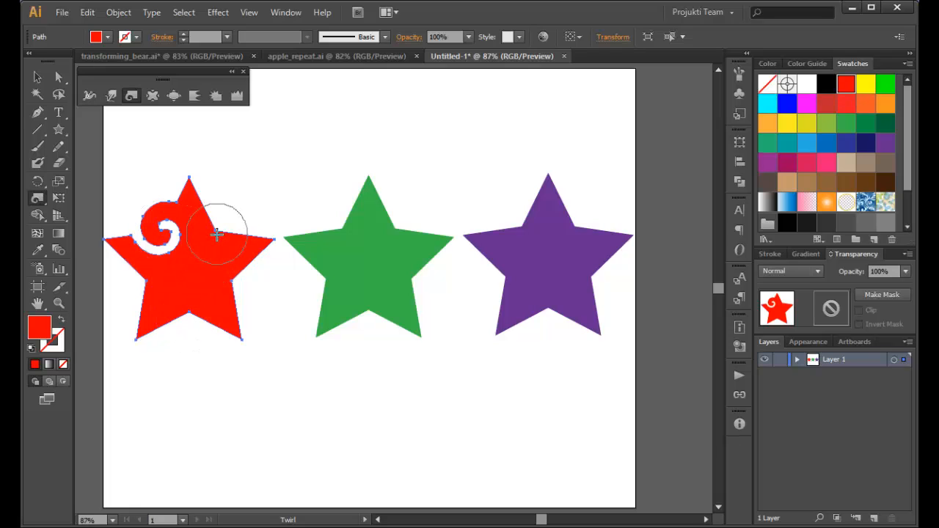
pyautogui.moveTo(216, 233); pyautogui.dragTo(215, 234)
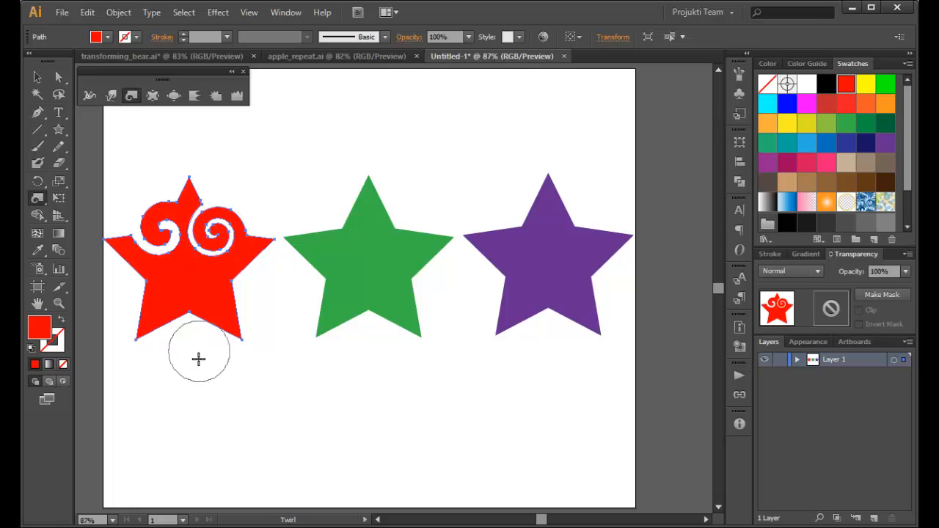
pyautogui.moveTo(193, 319); pyautogui.dragTo(189, 317)
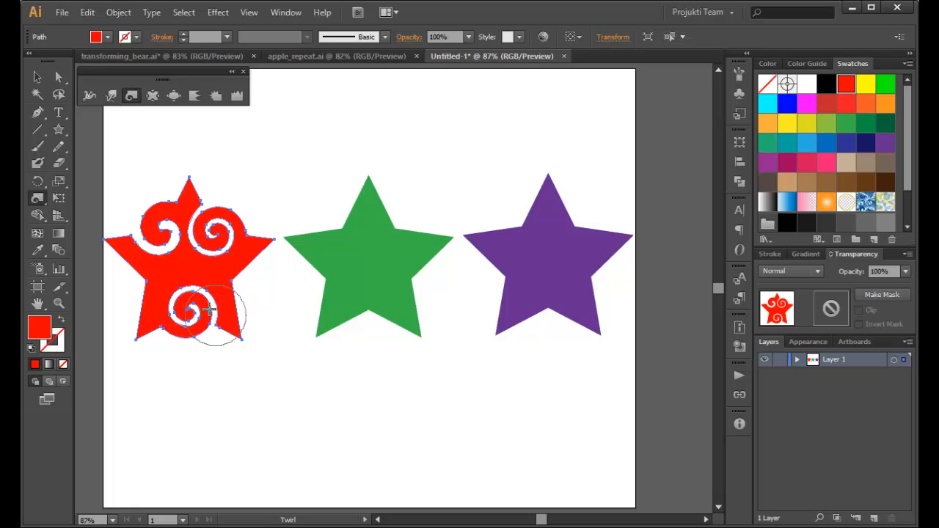
pyautogui.moveTo(185, 334)
pyautogui.mouseDown()
pyautogui.moveTo(201, 304)
pyautogui.moveTo(194, 294)
pyautogui.moveTo(174, 301)
pyautogui.moveTo(185, 330)
pyautogui.moveTo(201, 320)
pyautogui.moveTo(201, 300)
pyautogui.moveTo(209, 326)
pyautogui.moveTo(170, 329)
pyautogui.mouseUp()
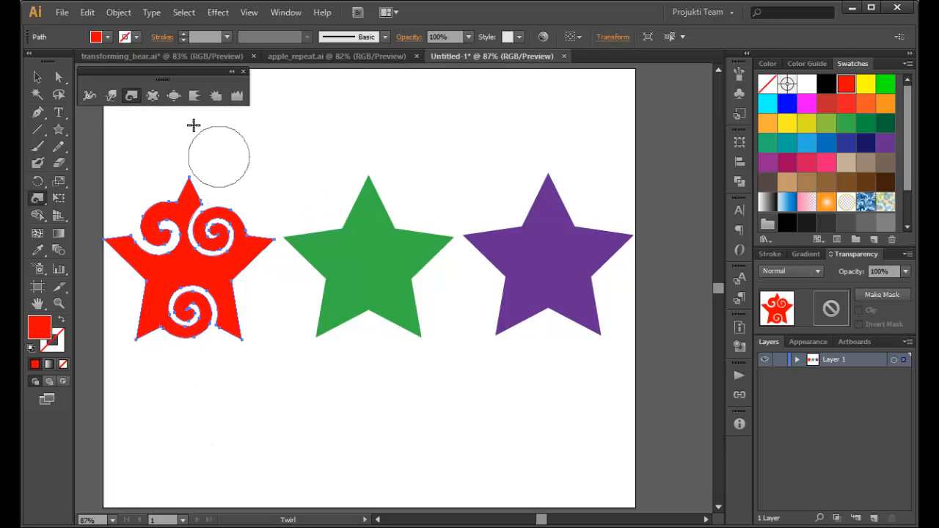
# Pucker the green star's inner corners toward its center with the Pucker tool, shaping five leaf-like petals.
pyautogui.click(35, 78)
pyautogui.click(376, 267)
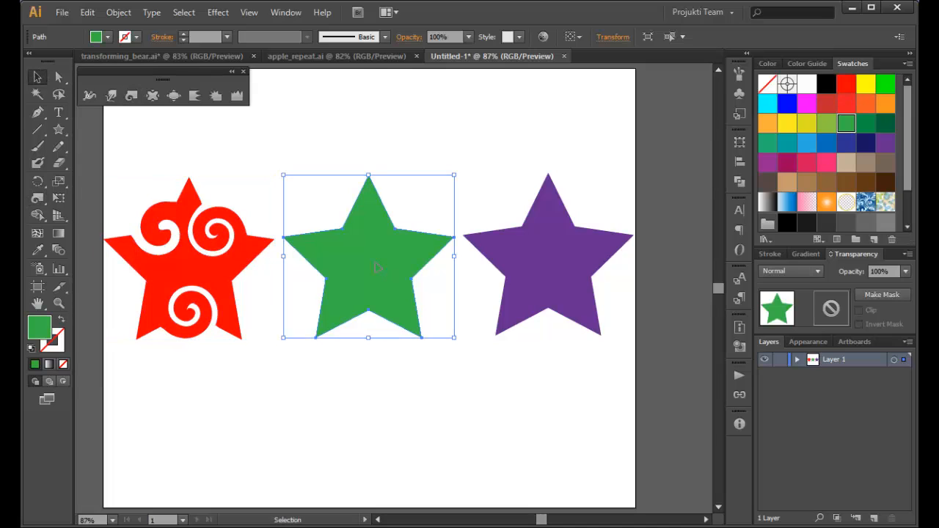
pyautogui.click(151, 95)
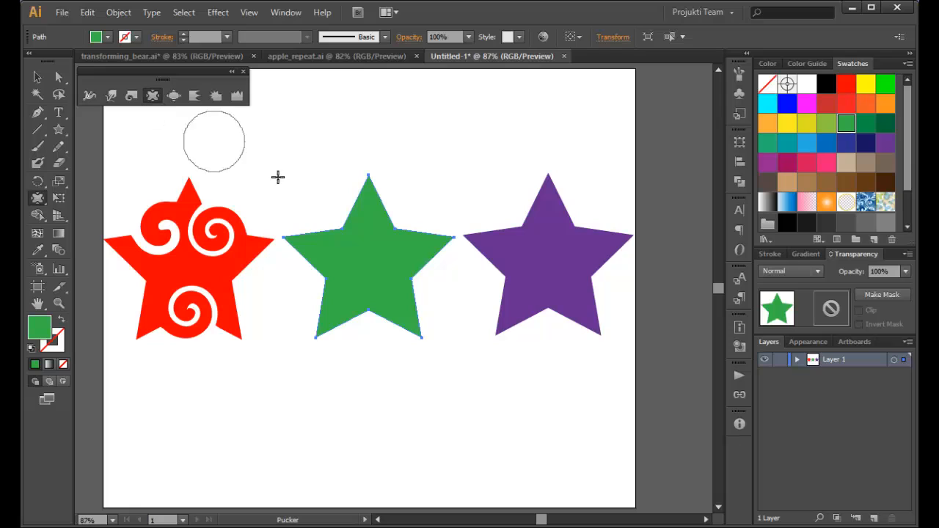
pyautogui.moveTo(341, 229); pyautogui.dragTo(354, 243)
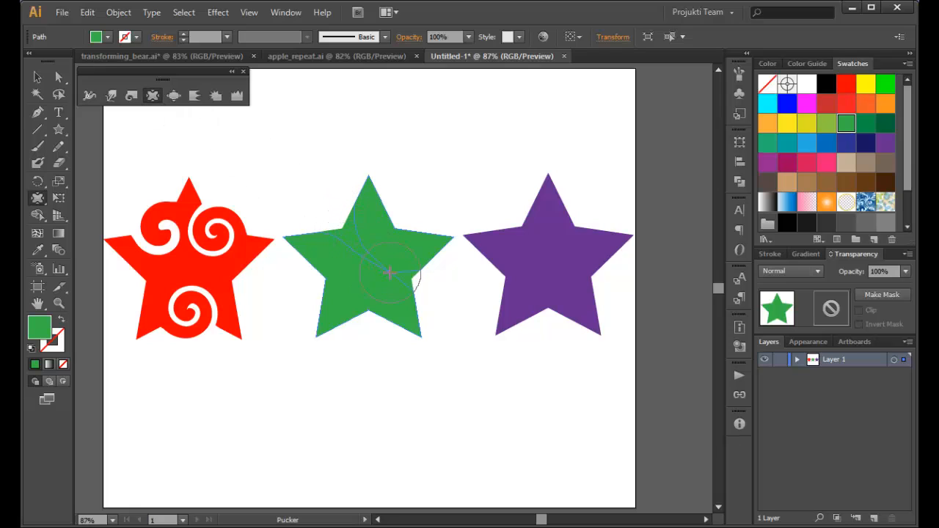
pyautogui.moveTo(373, 257); pyautogui.dragTo(376, 260)
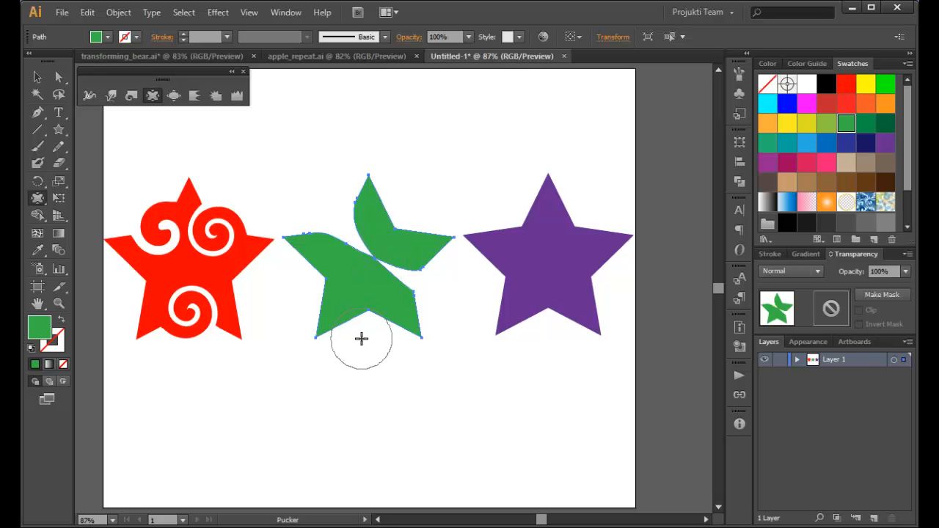
pyautogui.moveTo(371, 312)
pyautogui.mouseDown()
pyautogui.moveTo(388, 266)
pyautogui.moveTo(342, 304)
pyautogui.moveTo(310, 293)
pyautogui.moveTo(358, 271)
pyautogui.moveTo(371, 282)
pyautogui.moveTo(381, 275)
pyautogui.moveTo(370, 294)
pyautogui.mouseUp()
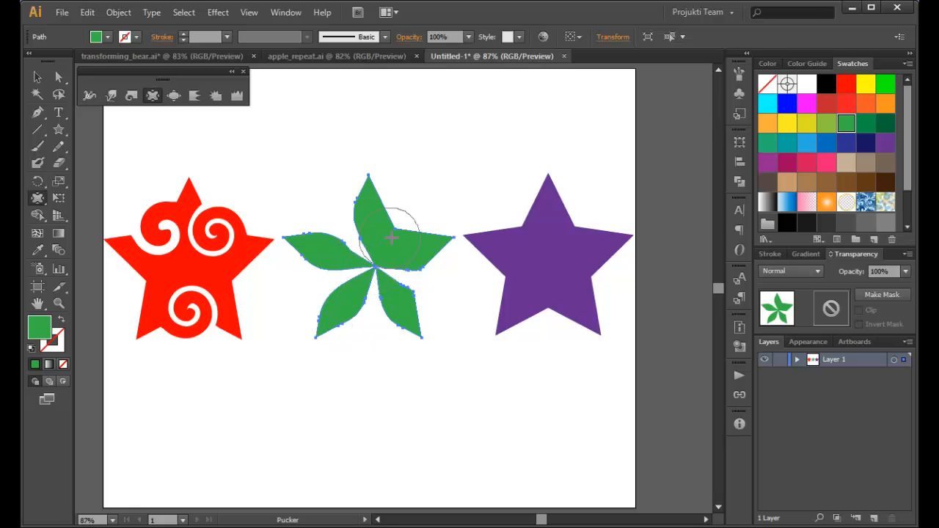
pyautogui.moveTo(396, 230); pyautogui.dragTo(378, 271)
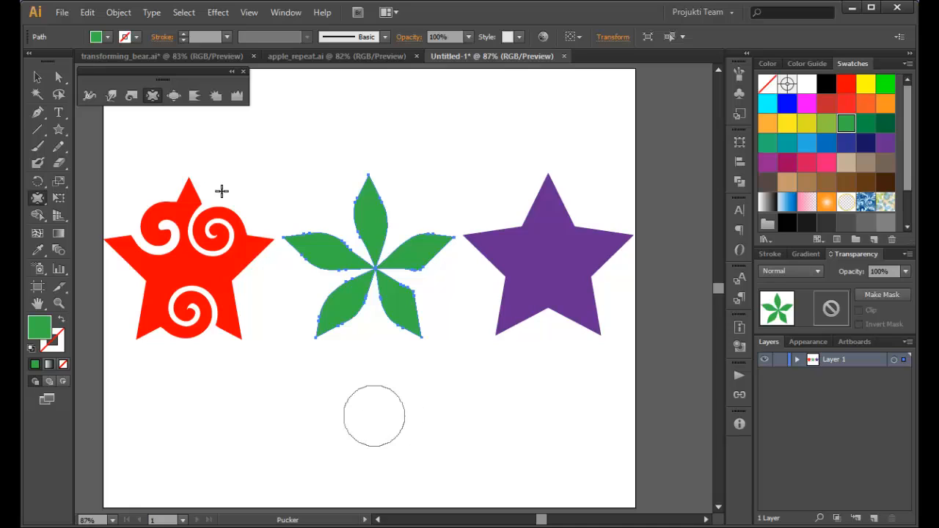
# Bloat the purple star with the Bloat tool, swelling its top and right points, left side and bottom notch into rounded lobes.
pyautogui.click(172, 100)
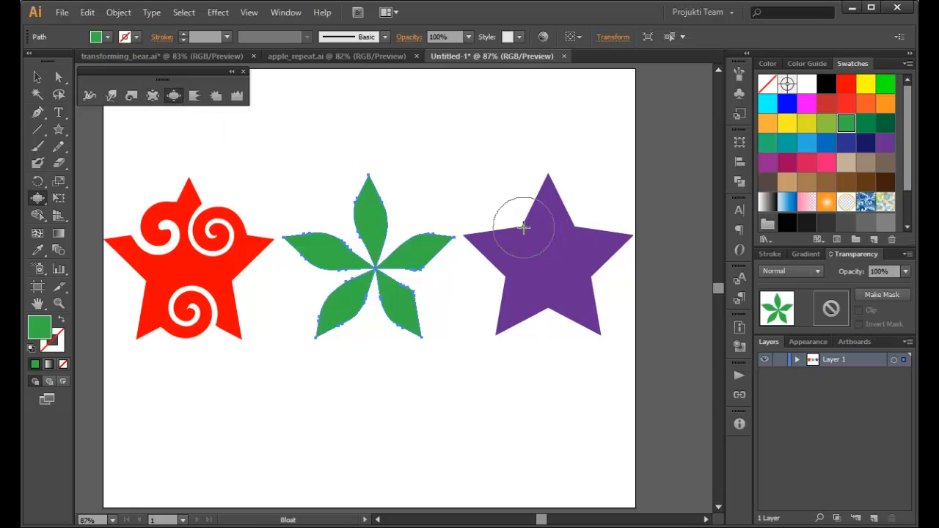
pyautogui.click(37, 77)
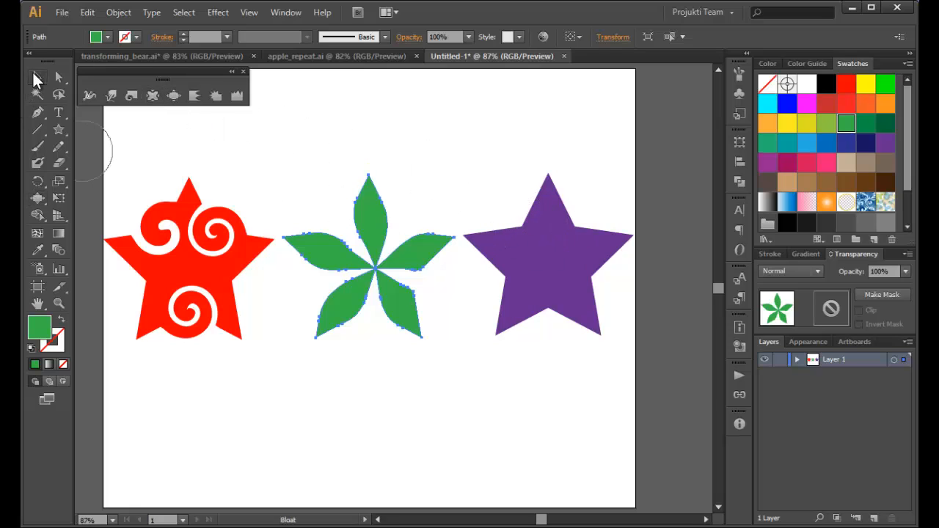
pyautogui.click(564, 264)
pyautogui.click(174, 96)
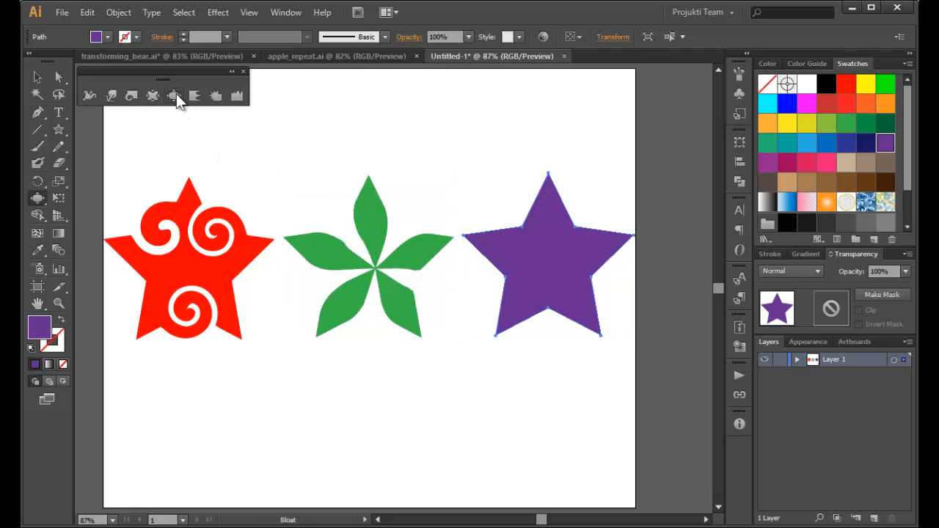
pyautogui.moveTo(523, 226)
pyautogui.mouseDown()
pyautogui.moveTo(545, 212)
pyautogui.moveTo(540, 203)
pyautogui.moveTo(551, 207)
pyautogui.mouseUp()
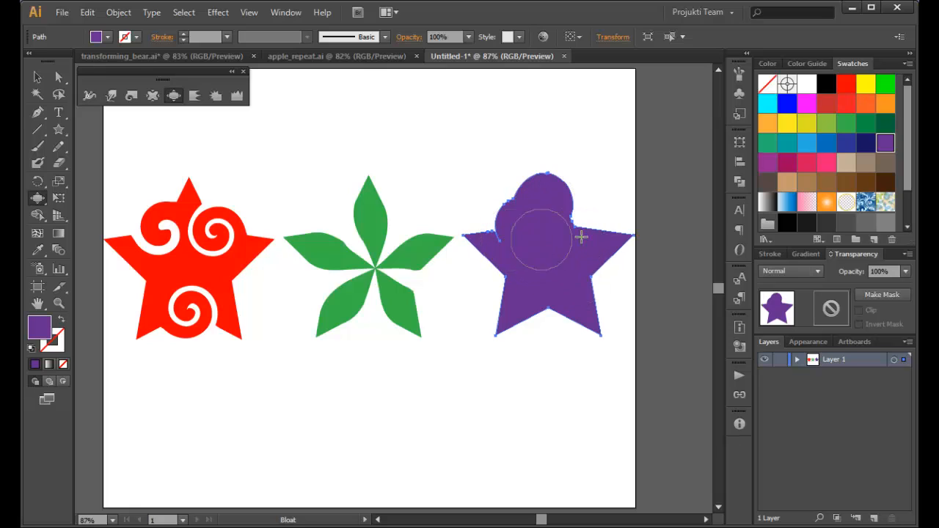
pyautogui.moveTo(634, 237); pyautogui.dragTo(606, 243)
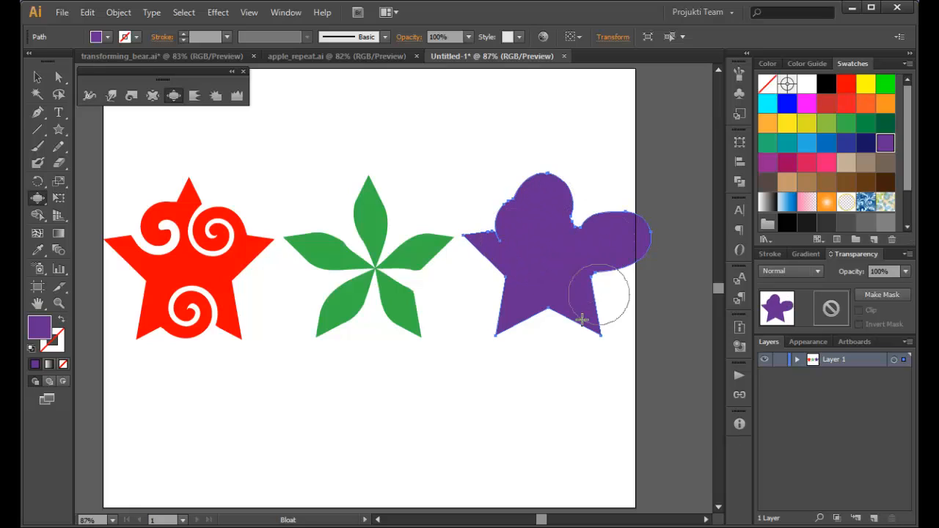
pyautogui.moveTo(545, 310)
pyautogui.mouseDown()
pyautogui.moveTo(550, 321)
pyautogui.moveTo(520, 275)
pyautogui.moveTo(499, 274)
pyautogui.moveTo(419, 330)
pyautogui.moveTo(582, 277)
pyautogui.moveTo(607, 287)
pyautogui.mouseUp()
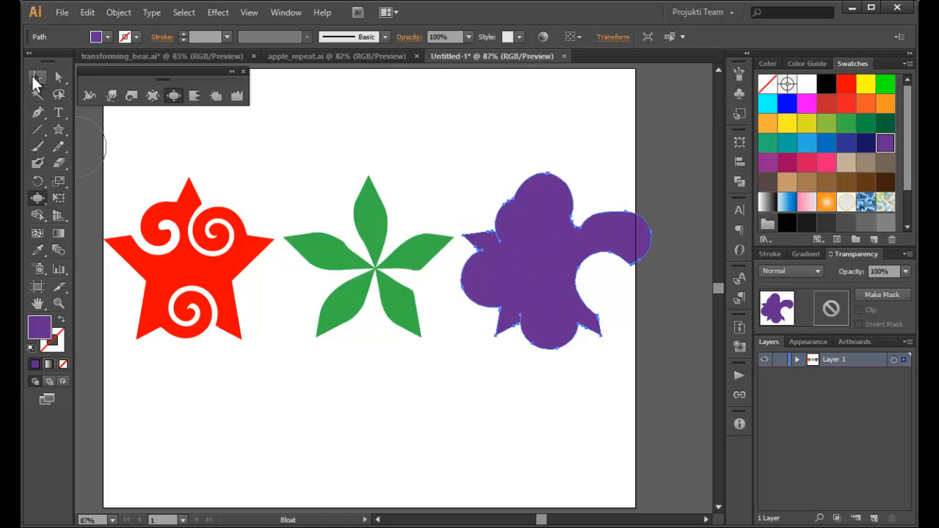
# Select the green and purple shapes together and twirl their adjacent tips into one shared spiral with the Twirl tool.
pyautogui.click(37, 78)
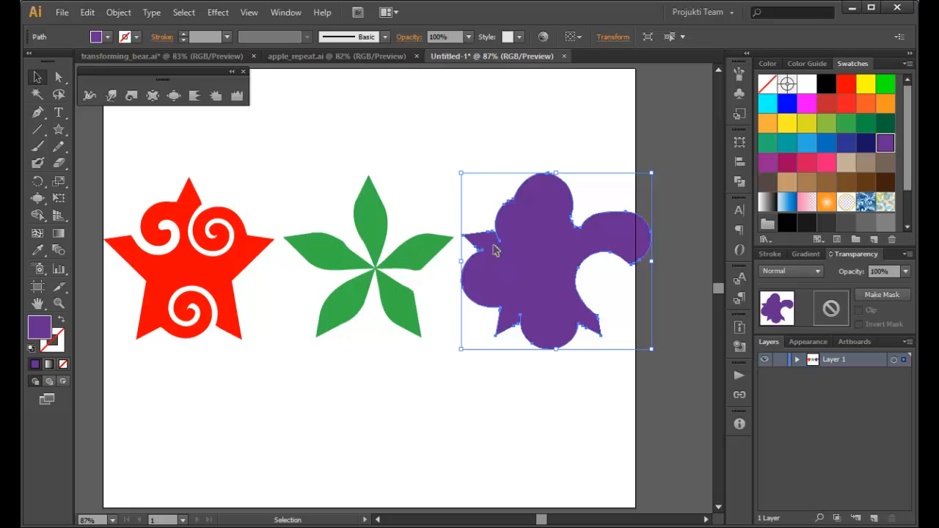
pyautogui.keyDown('shift'); pyautogui.click(419, 255); pyautogui.keyUp('shift')
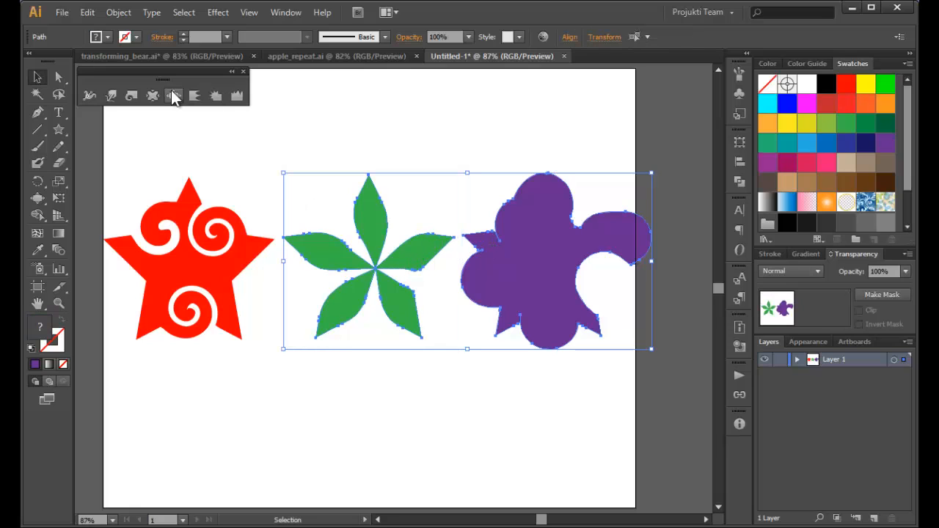
pyautogui.click(131, 95)
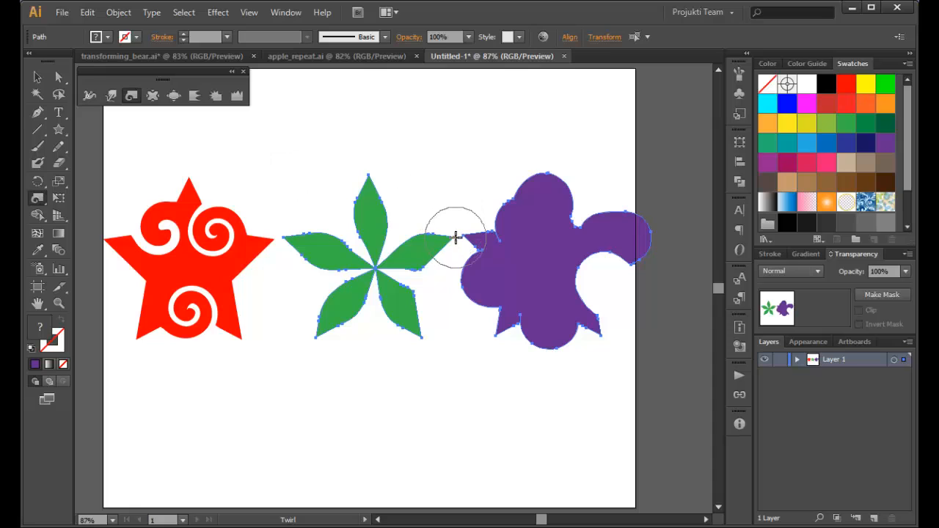
pyautogui.moveTo(456, 234); pyautogui.dragTo(456, 235)
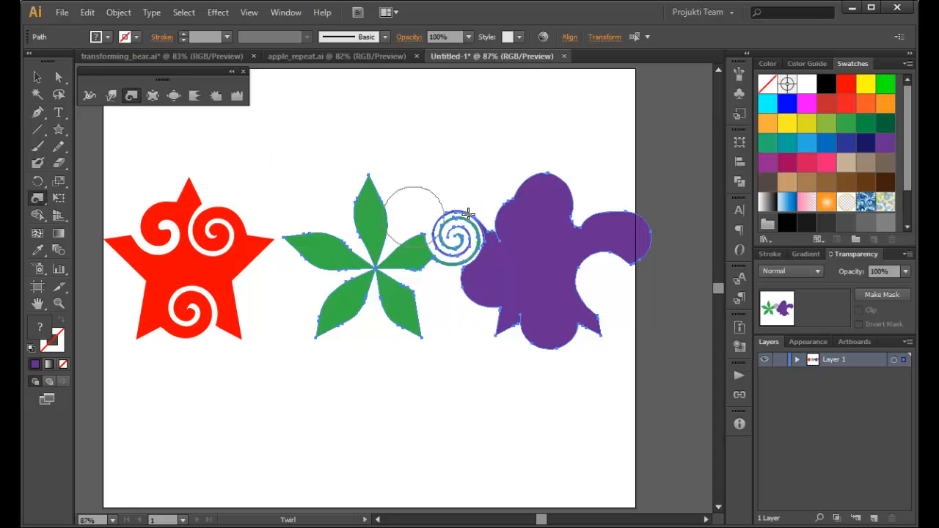